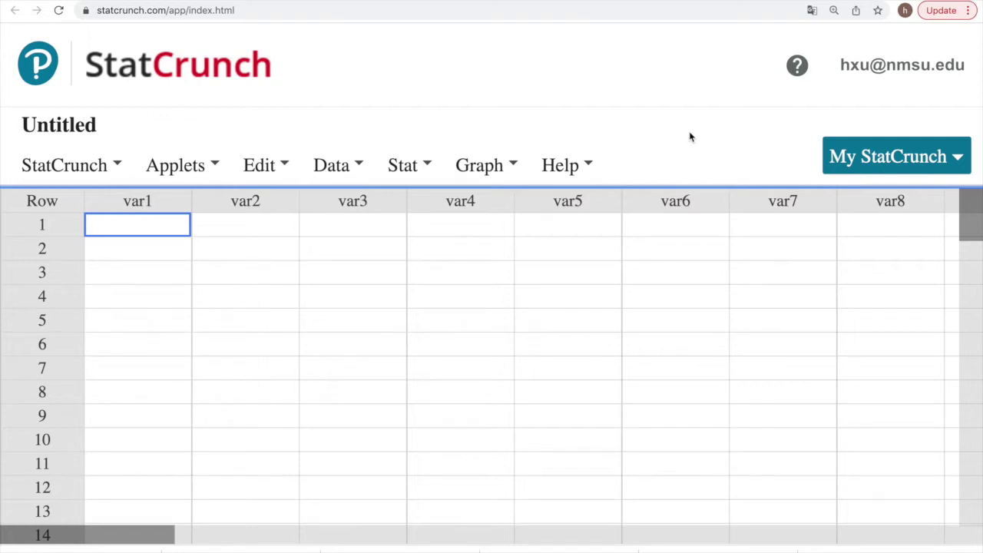
Open the Data menu above the empty StatCrunch worksheet.
{"action": "left_click", "coordinate": [345, 169]}
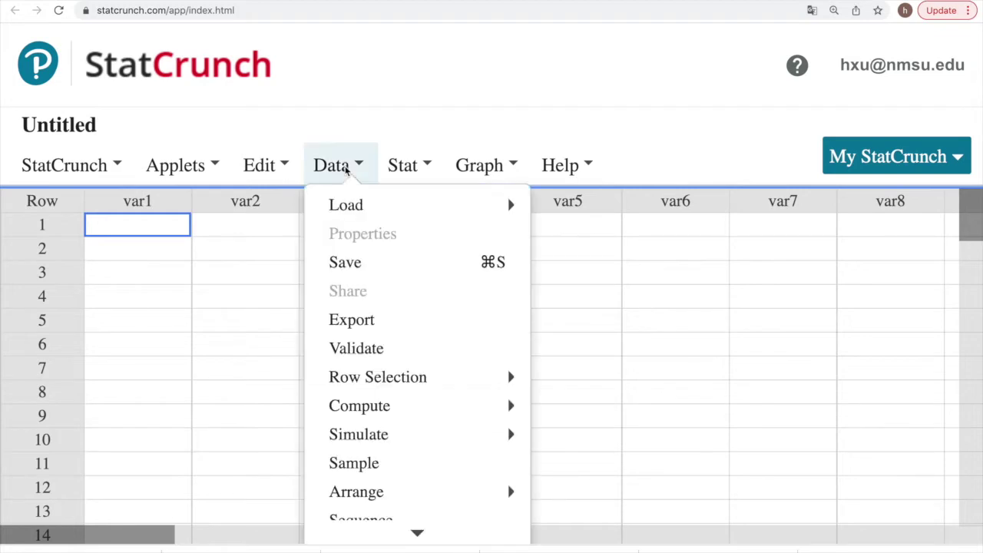
{"action": "mouse_move", "coordinate": [360, 405]}
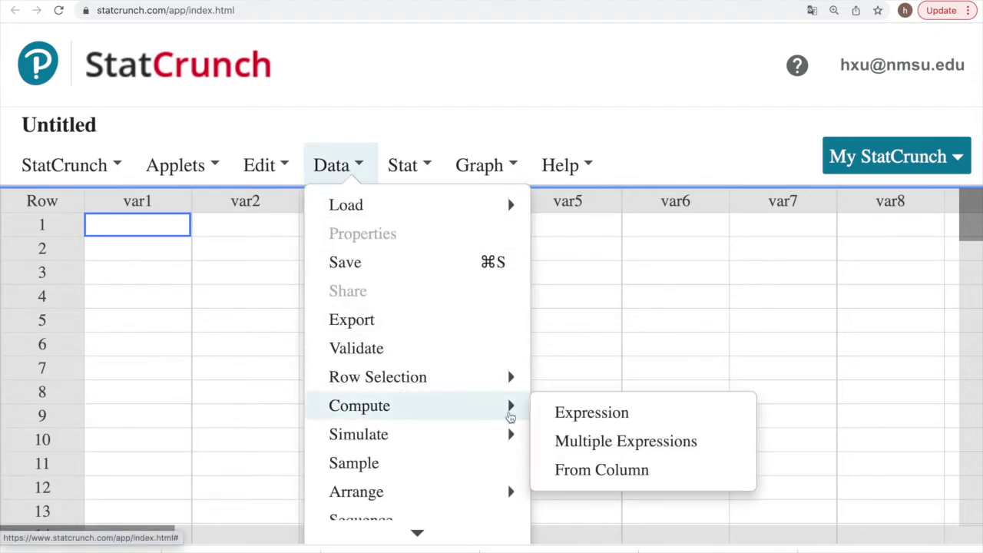
Compute the expression 2+3-4 into a new column, giving 1 in row 1.
{"action": "left_click", "coordinate": [594, 415]}
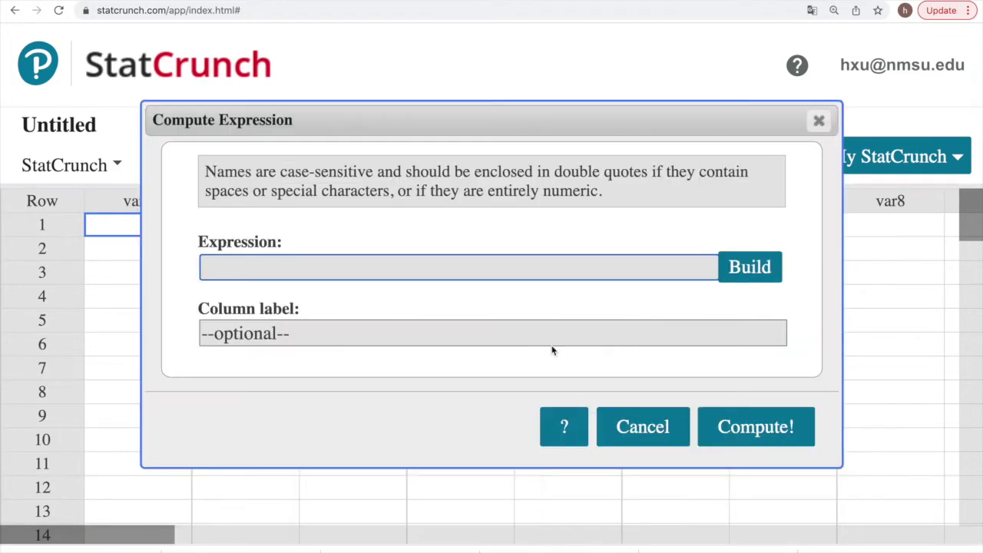
{"action": "left_click", "coordinate": [340, 269]}
{"action": "type", "text": "2"}
{"action": "type", "text": "+3"}
{"action": "type", "text": "-4"}
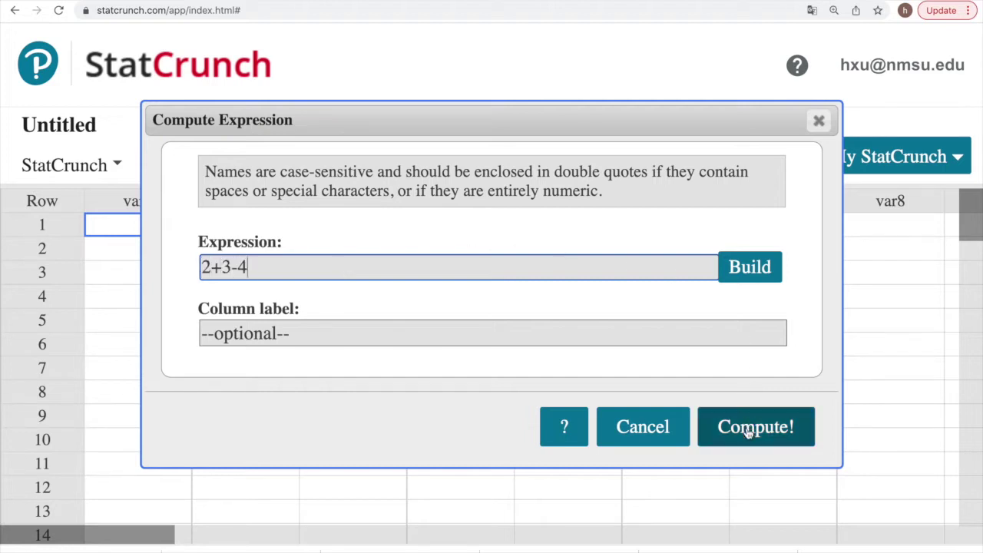
{"action": "left_click", "coordinate": [749, 430]}
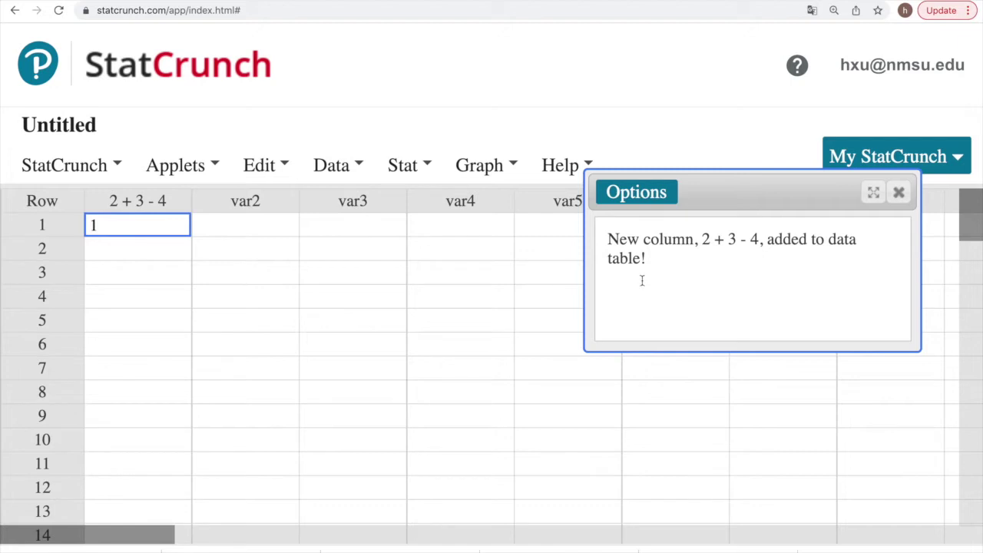
Edit the last computation to 3*4 and compute it as a second column showing 12.
{"action": "left_click", "coordinate": [658, 198]}
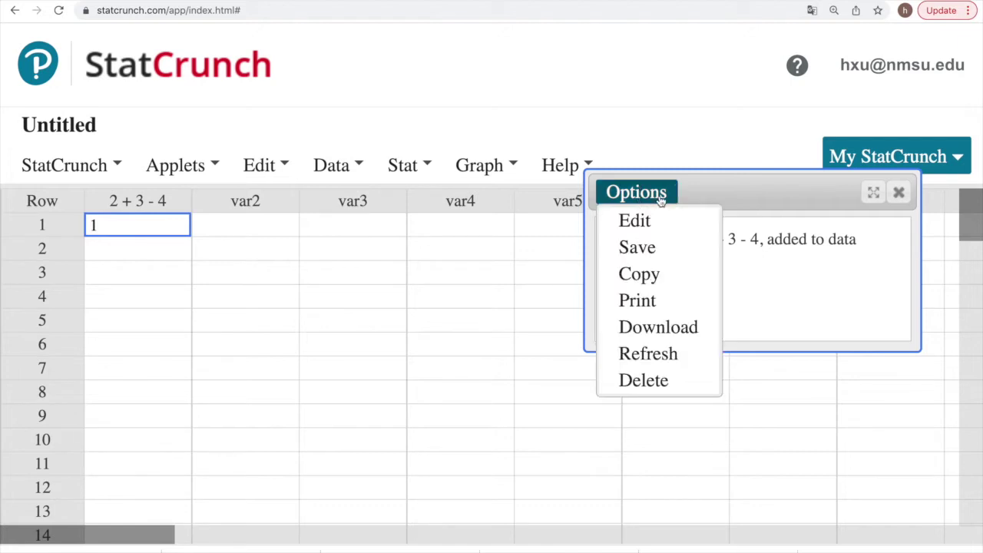
{"action": "left_click", "coordinate": [658, 219]}
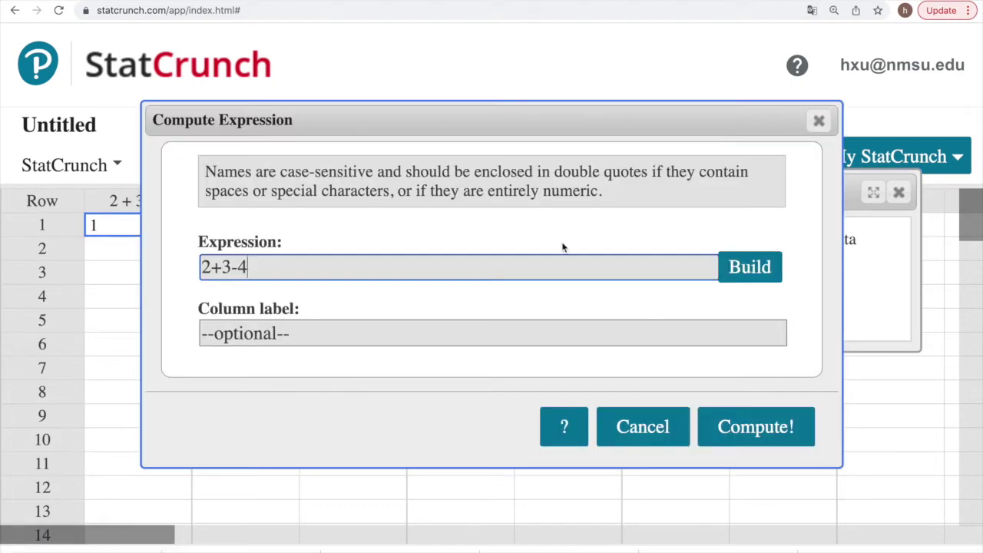
{"action": "triple_click", "coordinate": [484, 268]}
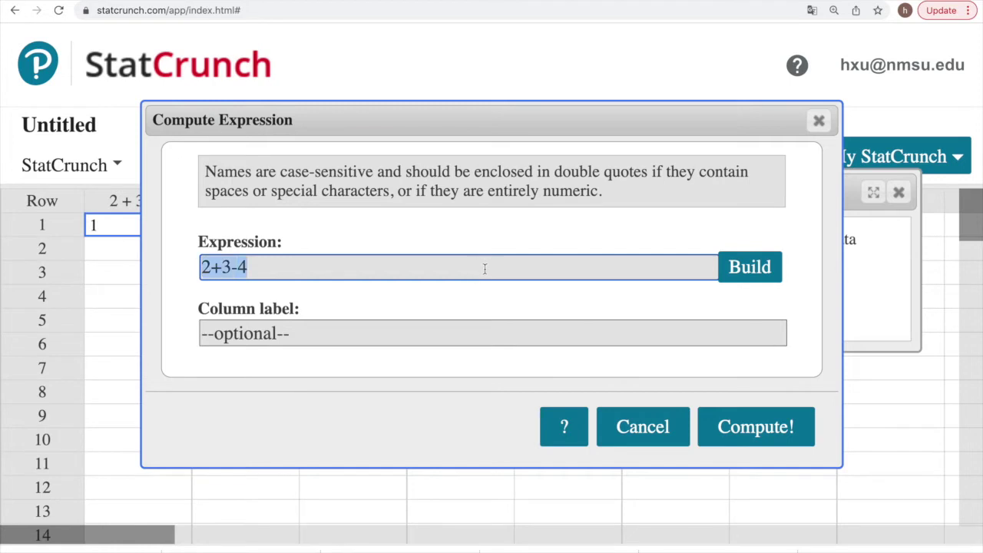
{"action": "key", "text": "BackSpace"}
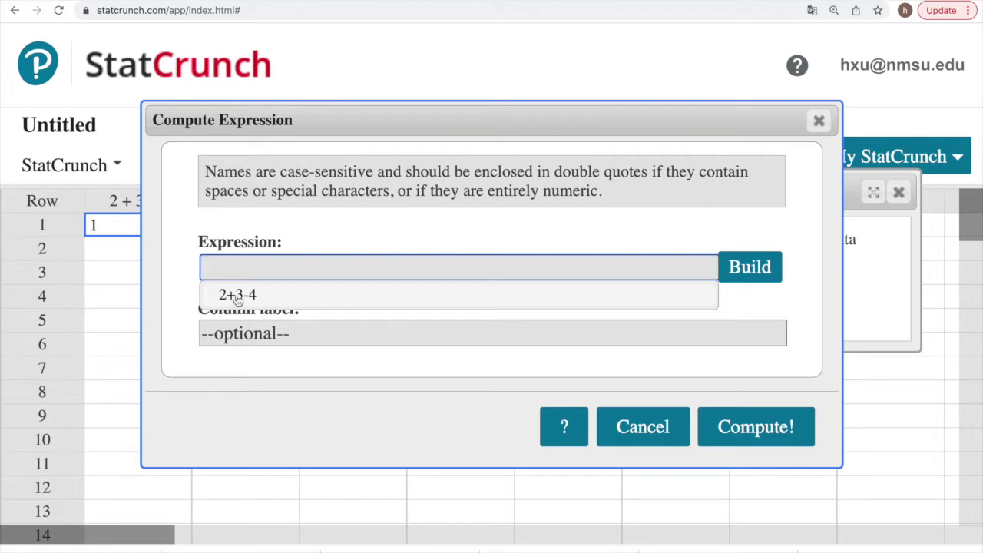
{"action": "left_click", "coordinate": [238, 298]}
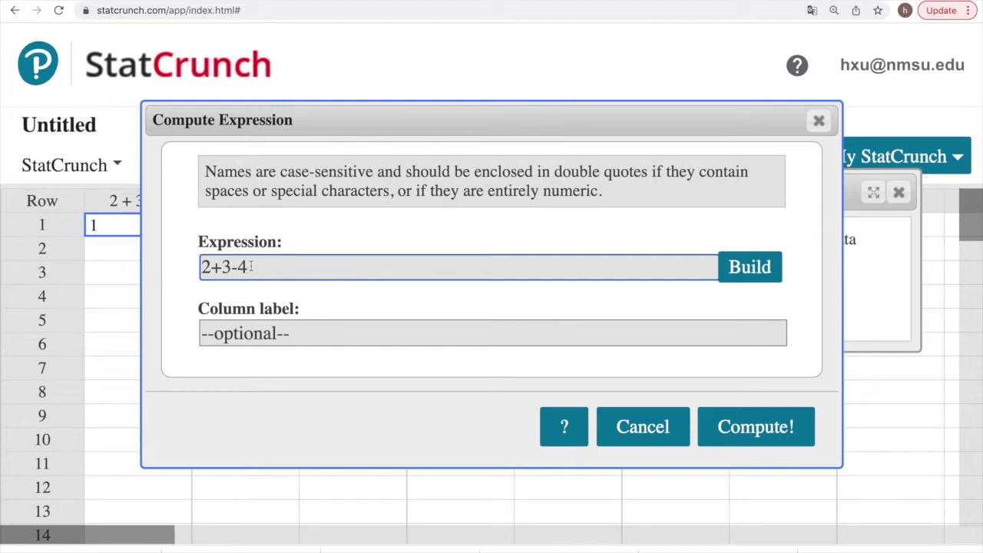
{"action": "key", "text": "BackSpace"}
{"action": "key", "text": "BackSpace"}
{"action": "key", "text": "BackSpace"}
{"action": "key", "text": "BackSpace"}
{"action": "key", "text": "BackSpace"}
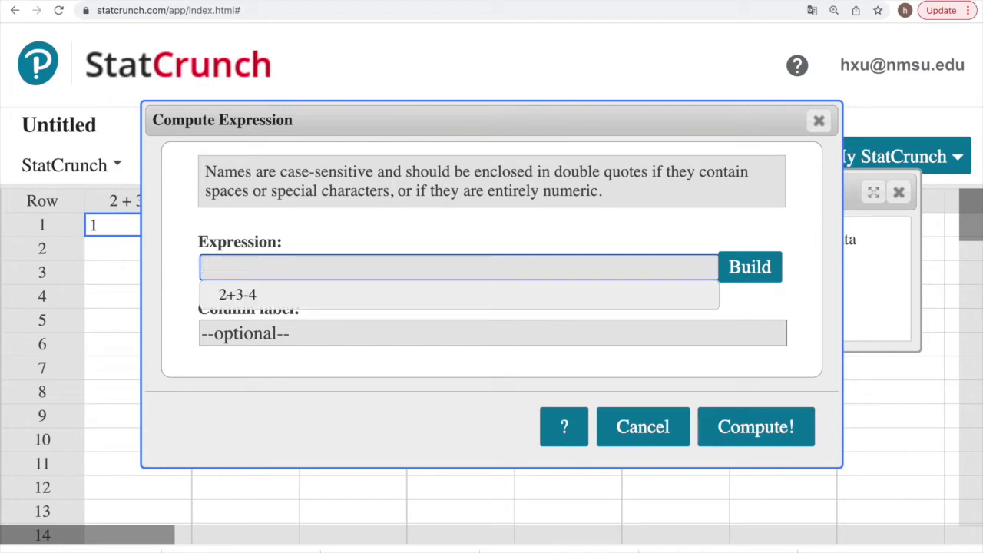
{"action": "type", "text": "3"}
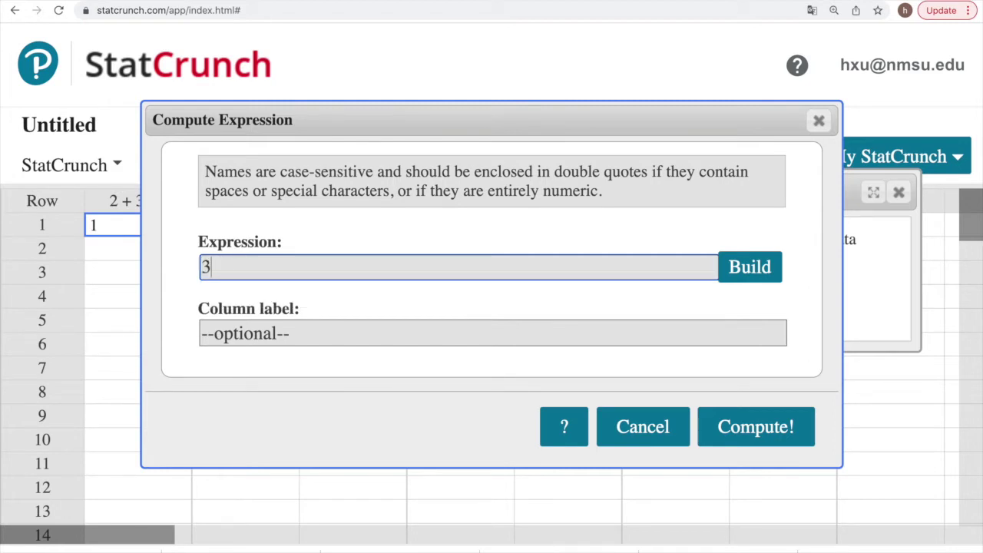
{"action": "type", "text": "*4"}
{"action": "left_click", "coordinate": [775, 439]}
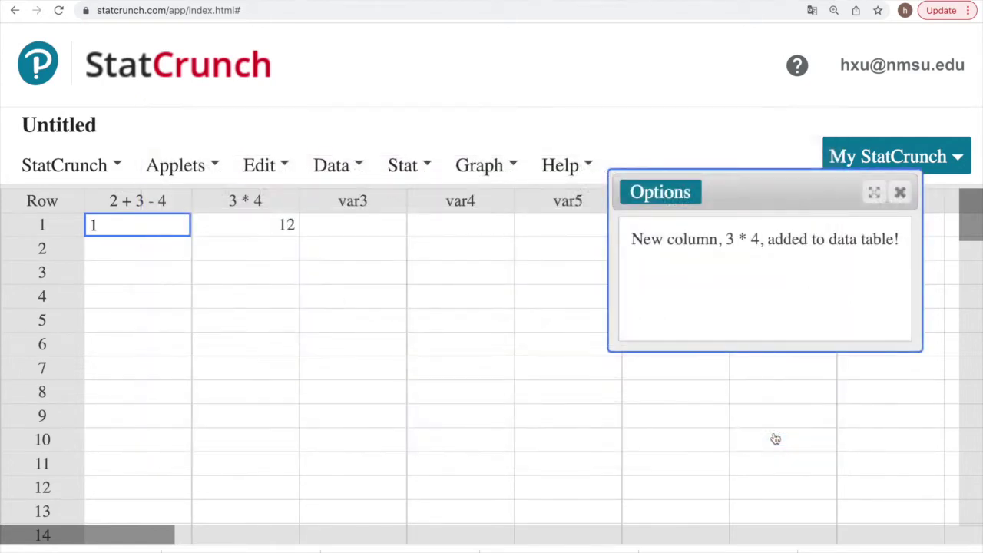
Add computed columns 3/4 (0.75) and 3*2+4 (10) by editing the previous expression.
{"action": "left_click", "coordinate": [683, 195]}
{"action": "left_click", "coordinate": [681, 223]}
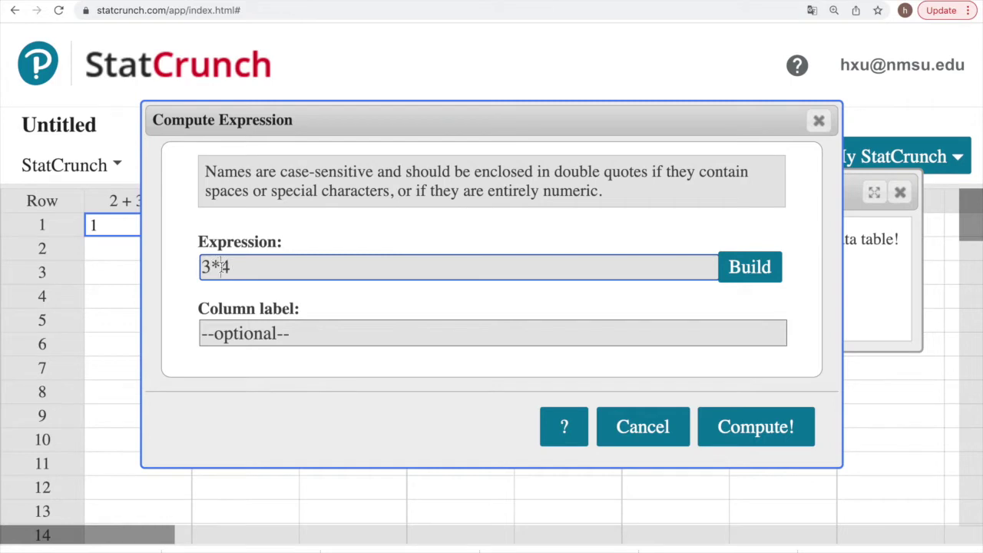
{"action": "key", "text": "BackSpace"}
{"action": "type", "text": "/"}
{"action": "left_click", "coordinate": [758, 429]}
{"action": "left_click", "coordinate": [748, 425]}
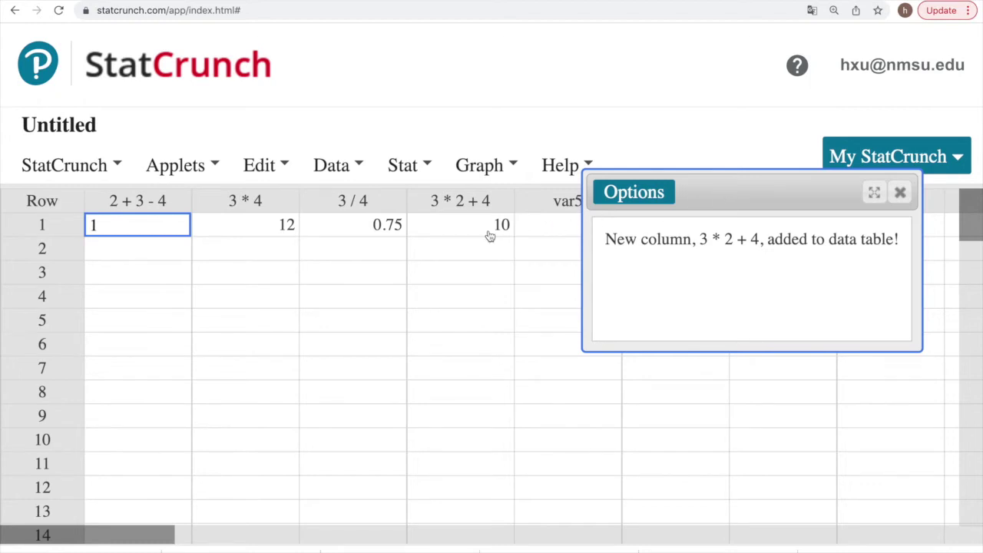
{"action": "left_click", "coordinate": [634, 193]}
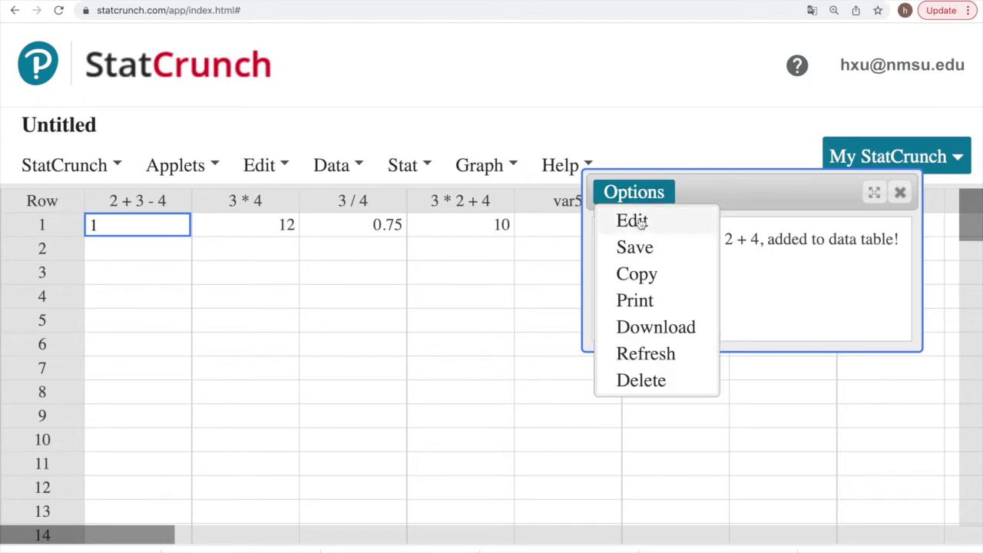
Change the expression to 3*(2+4) and compute a fifth column giving 18.
{"action": "left_click", "coordinate": [640, 222]}
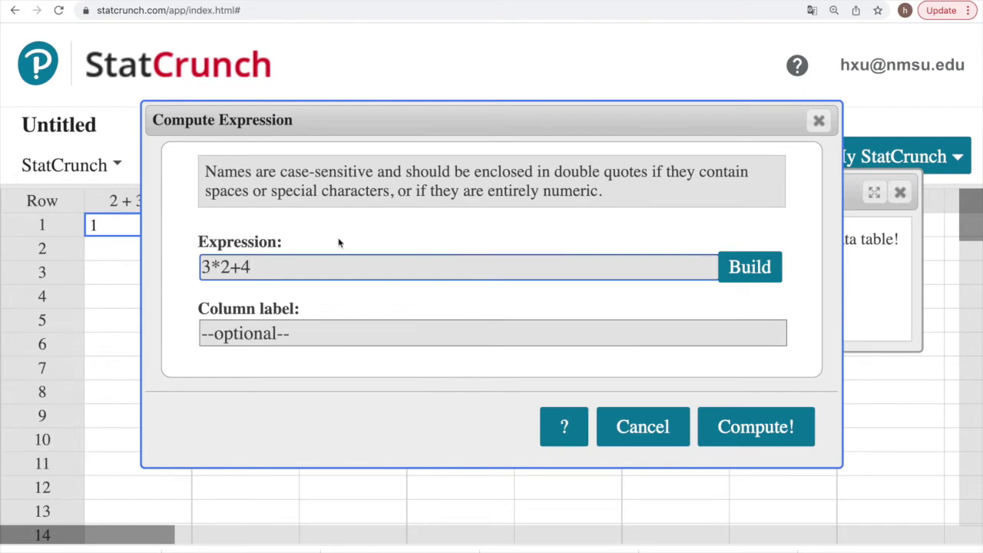
{"action": "left_click", "coordinate": [221, 267]}
{"action": "type", "text": "(2+4"}
{"action": "type", "text": ")"}
{"action": "left_click", "coordinate": [755, 427]}
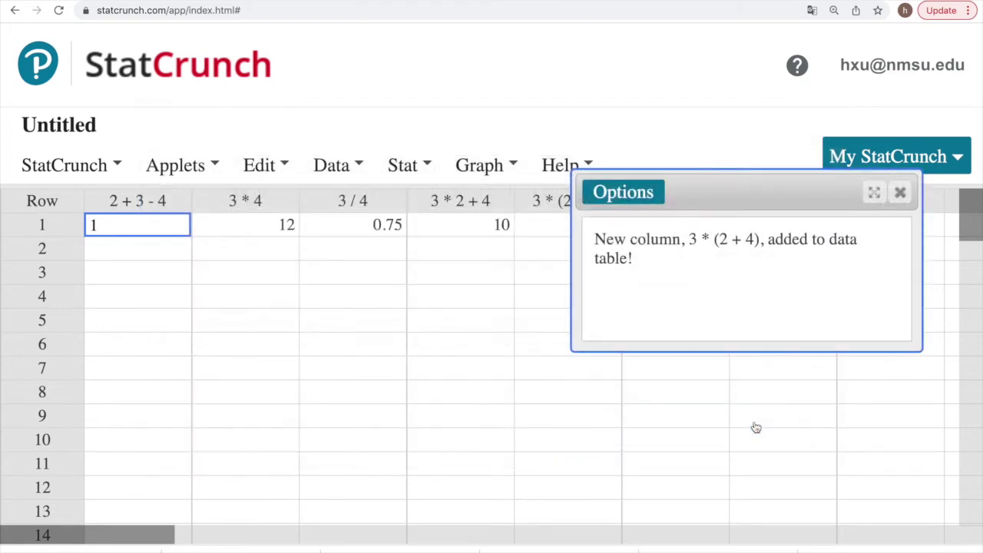
{"action": "mouse_move", "coordinate": [711, 182]}
{"action": "left_mouse_down"}
{"action": "mouse_move", "coordinate": [651, 305]}
{"action": "mouse_move", "coordinate": [626, 303]}
{"action": "left_mouse_up"}
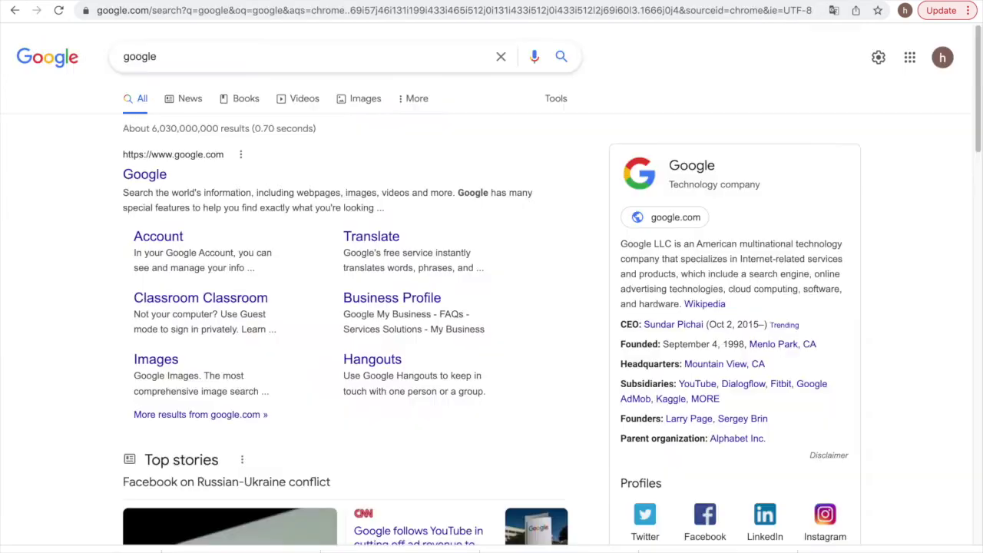
Verify 3*(2+4) = 18 with Google's calculator, then return to StatCrunch.
{"action": "double_click", "coordinate": [154, 58]}
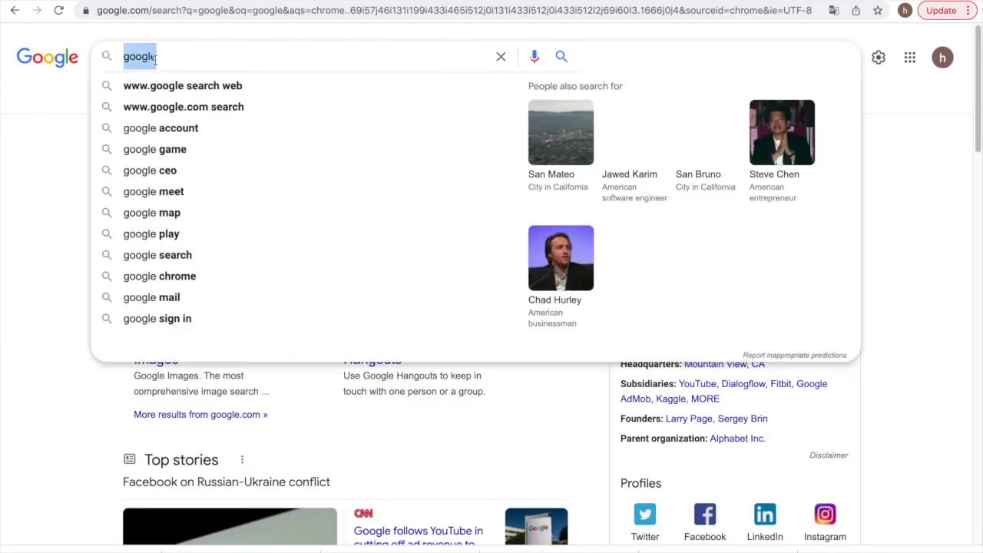
{"action": "type", "text": "3*(2+4)"}
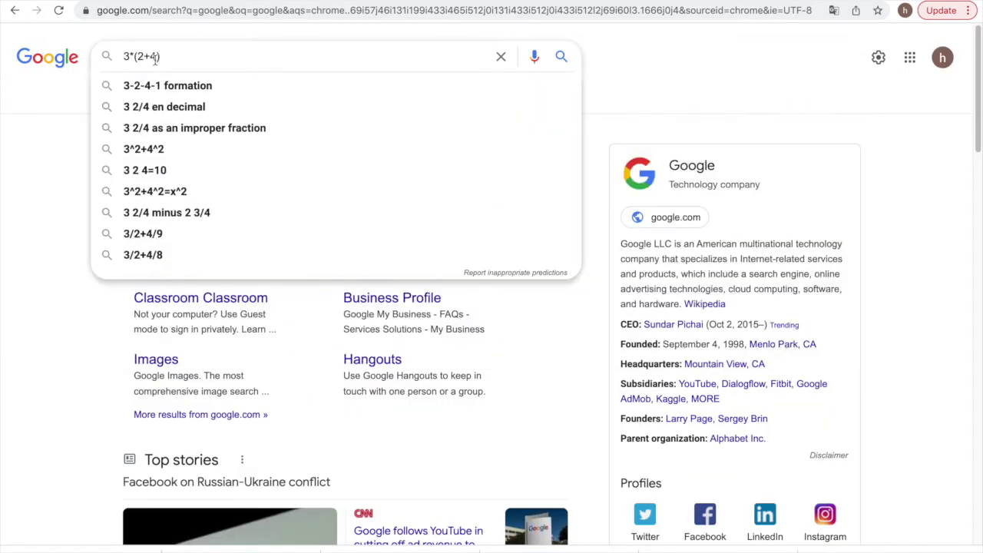
{"action": "key", "text": "Return"}
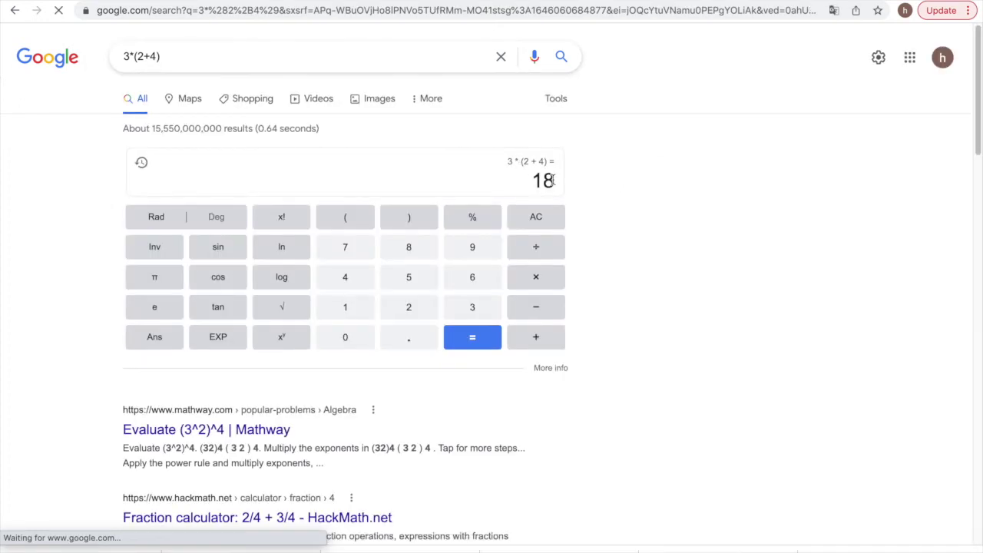
{"action": "double_click", "coordinate": [542, 180]}
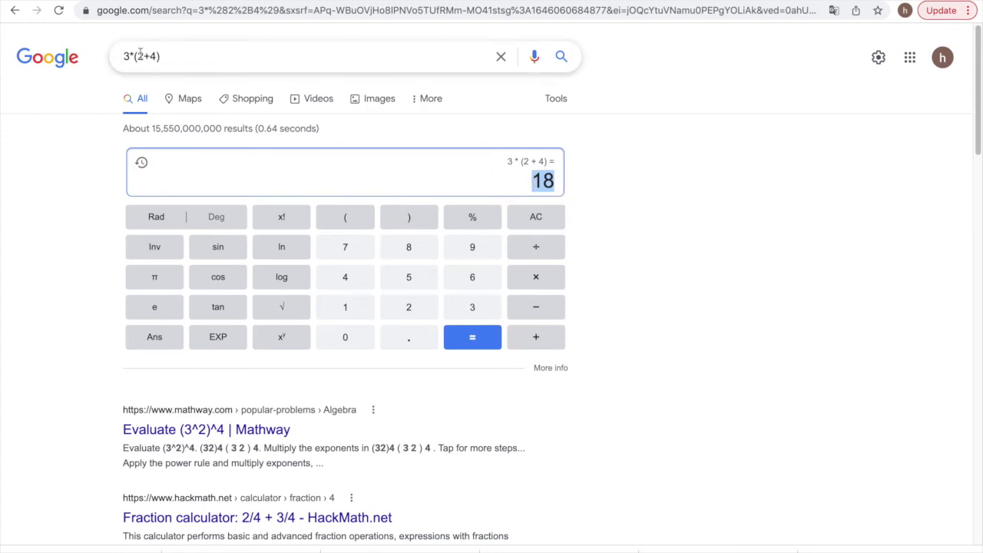
{"action": "key", "text": "ctrl+Tab"}
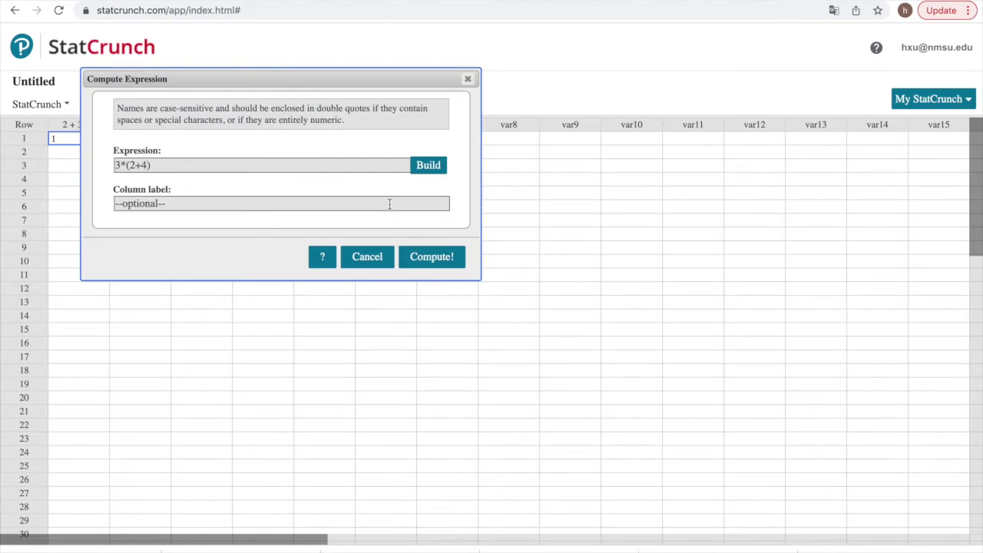
In the expression builder, try keypad digits, clear them, and select the fact function.
{"action": "left_click", "coordinate": [431, 167]}
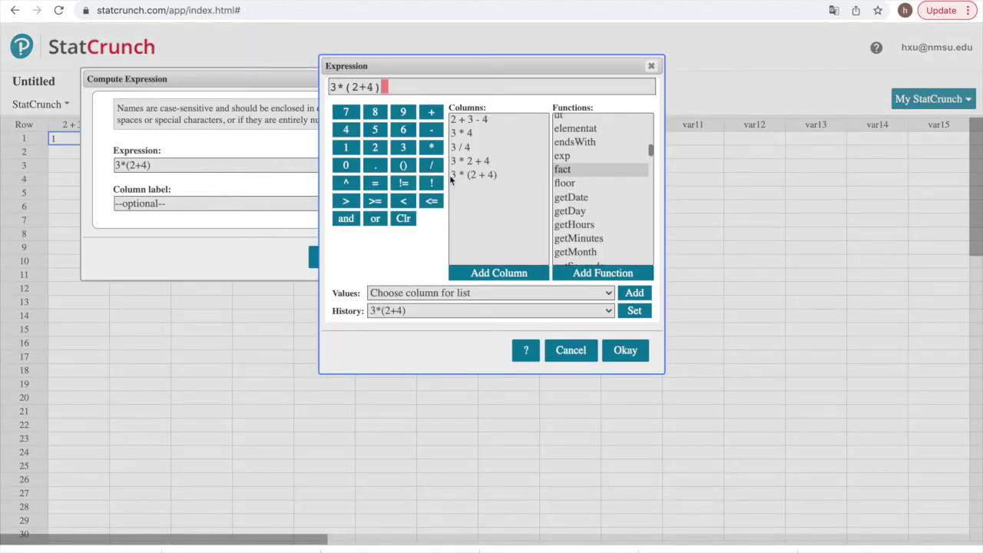
{"action": "left_click", "coordinate": [407, 133]}
{"action": "left_click", "coordinate": [435, 149]}
{"action": "left_click", "coordinate": [407, 132]}
{"action": "left_click", "coordinate": [376, 130]}
{"action": "left_click", "coordinate": [347, 114]}
{"action": "key", "text": "BackSpace"}
{"action": "key", "text": "BackSpace"}
{"action": "key", "text": "BackSpace"}
{"action": "key", "text": "BackSpace"}
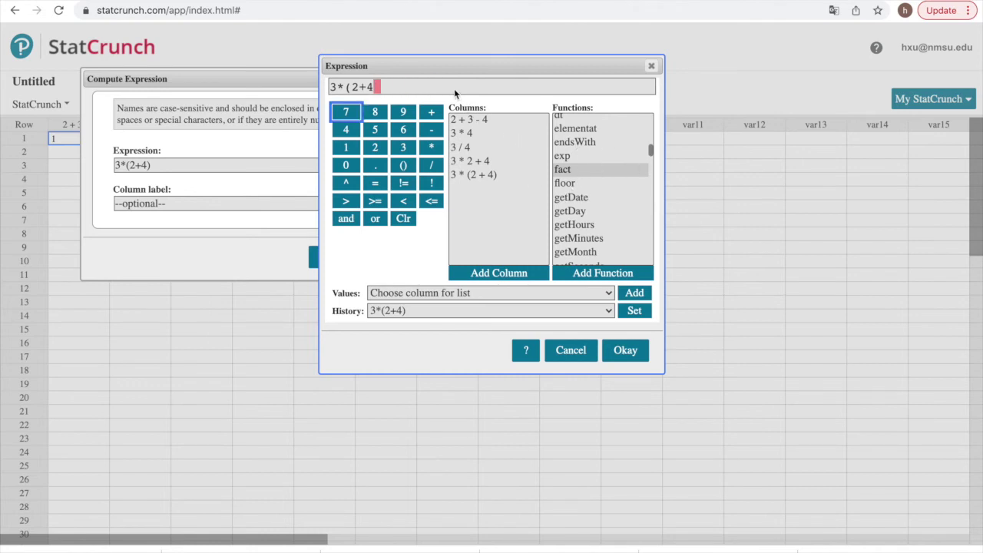
{"action": "key", "text": "BackSpace"}
{"action": "key", "text": "BackSpace"}
{"action": "key", "text": "BackSpace"}
{"action": "left_click", "coordinate": [576, 174]}
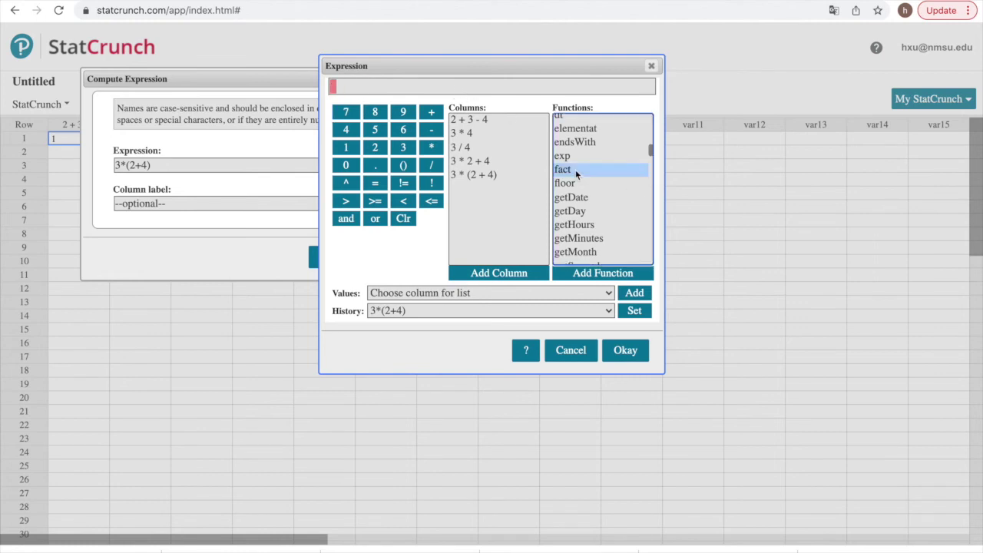
Insert the fact function as fact(4) and accept the built expression.
{"action": "left_click", "coordinate": [625, 275]}
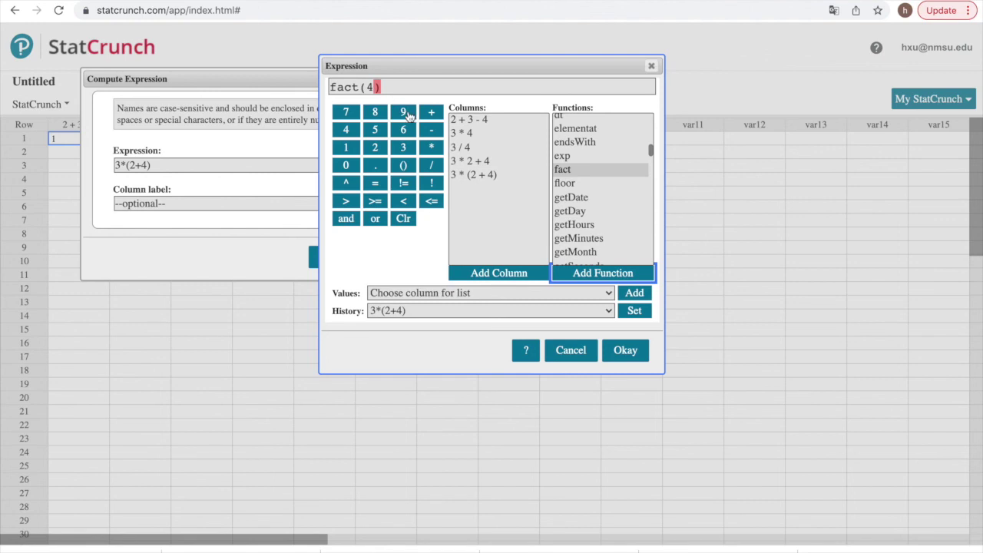
{"action": "left_click", "coordinate": [626, 350]}
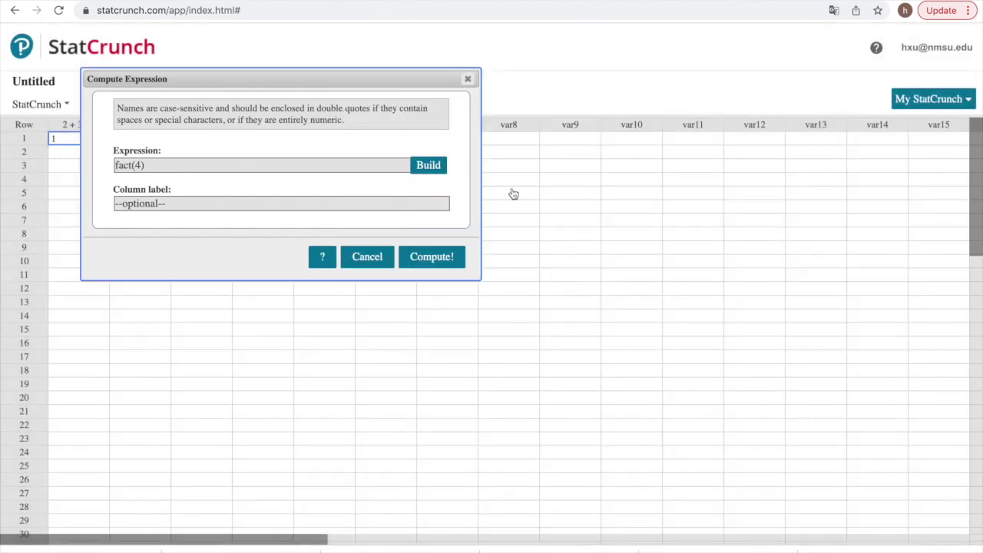
Compute fact(4) as a sixth column showing 24, and zoom the page in twice.
{"action": "left_click", "coordinate": [441, 257]}
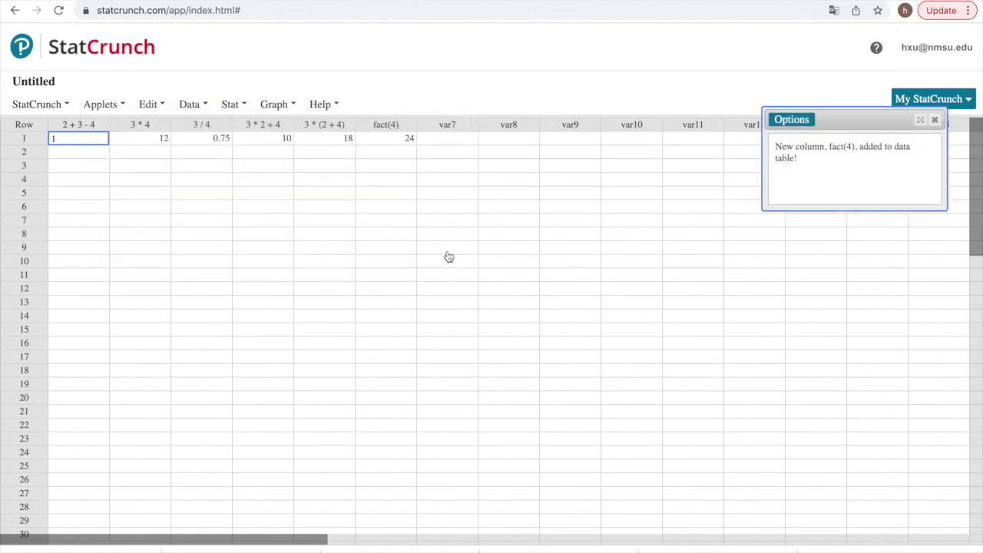
{"action": "key", "text": "ctrl+plus"}
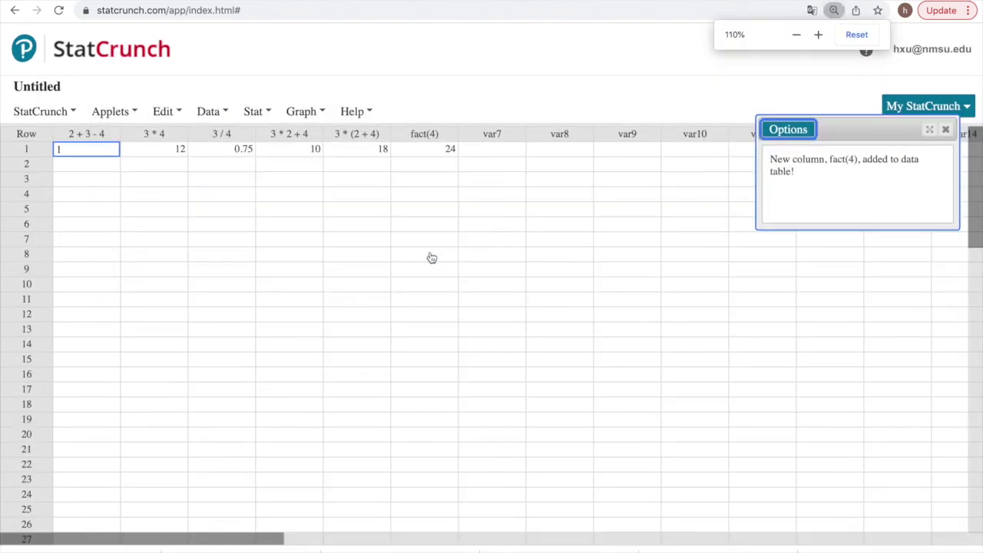
{"action": "key", "text": "ctrl+plus"}
{"action": "key", "text": "ctrl+plus"}
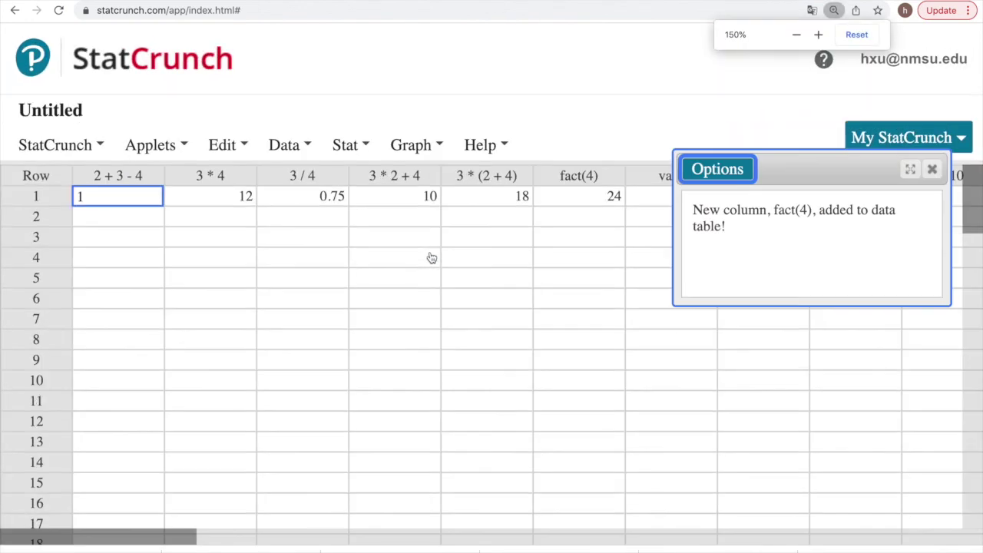